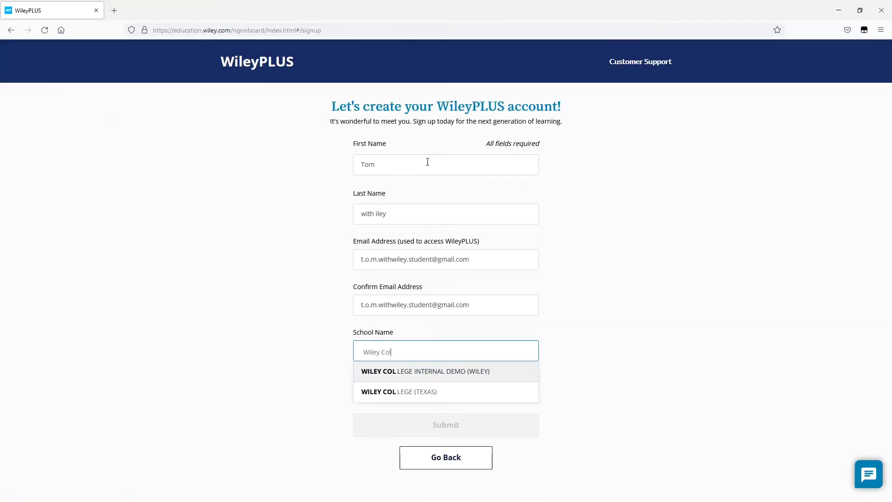
Choose the matching college from the school suggestions and accept the terms of service
text(lege)
click(496, 371)
click(358, 394)
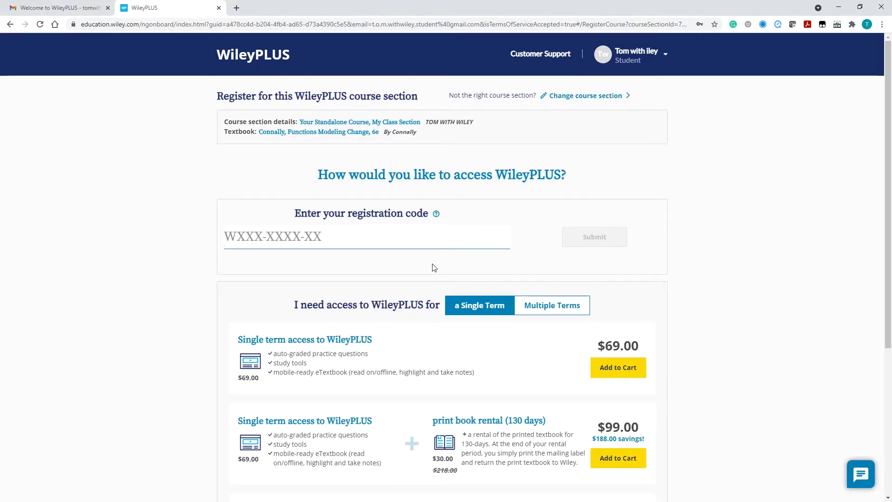
Enter 'I don't have one' as the registration code and start the 14-day free trial
text(I don't have one!)
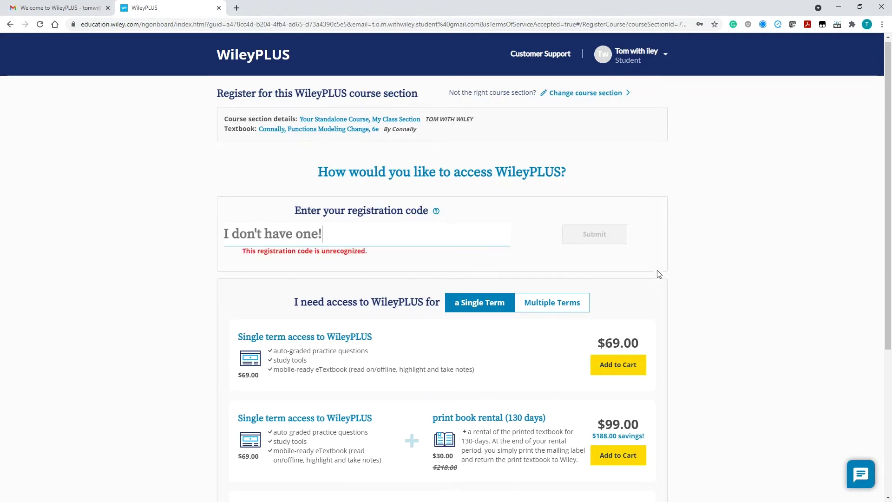
scroll(660, 275, down, 4)
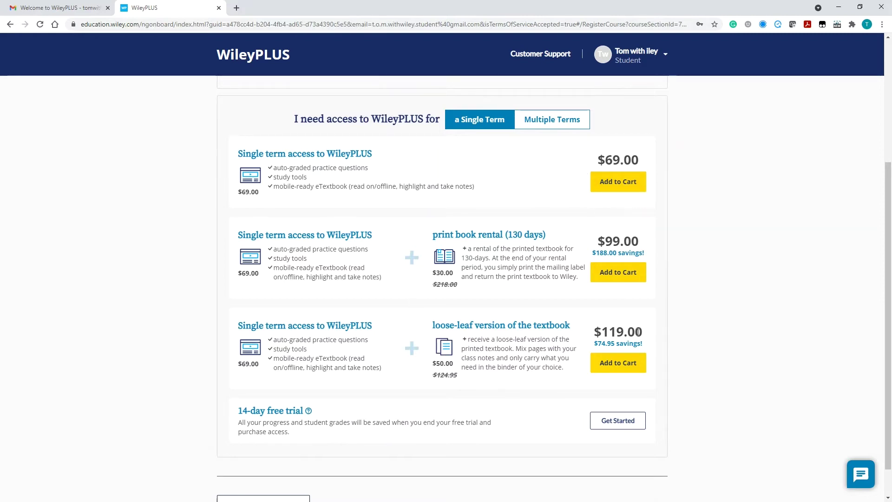
scroll(727, 358, down, 1)
click(614, 391)
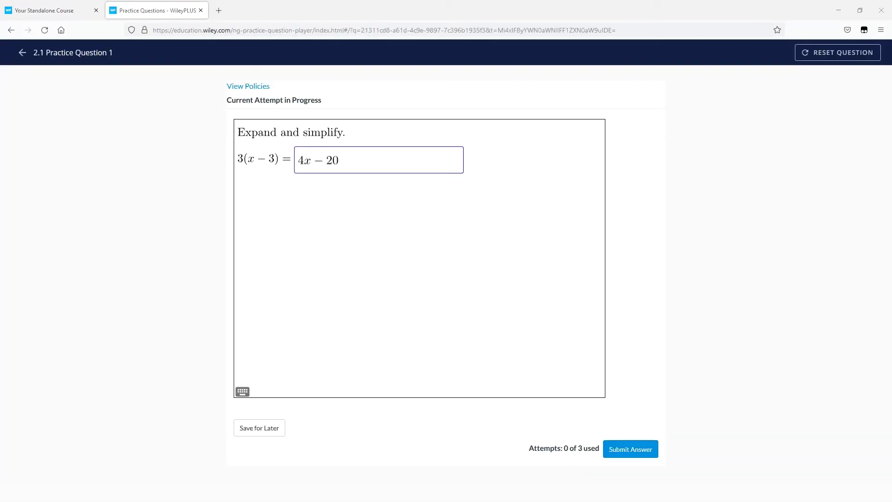
Submit the practice answer and filter Course Resources to the Video resource type
click(630, 449)
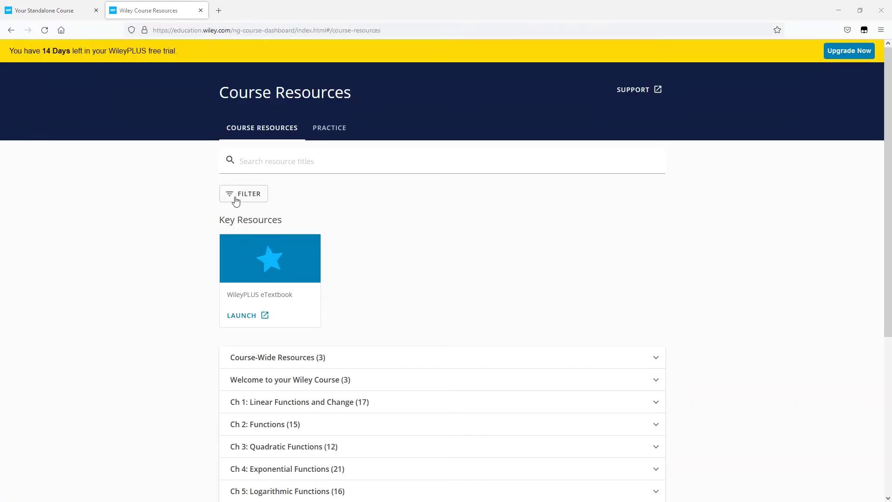
click(235, 198)
scroll(250, 316, down, 2)
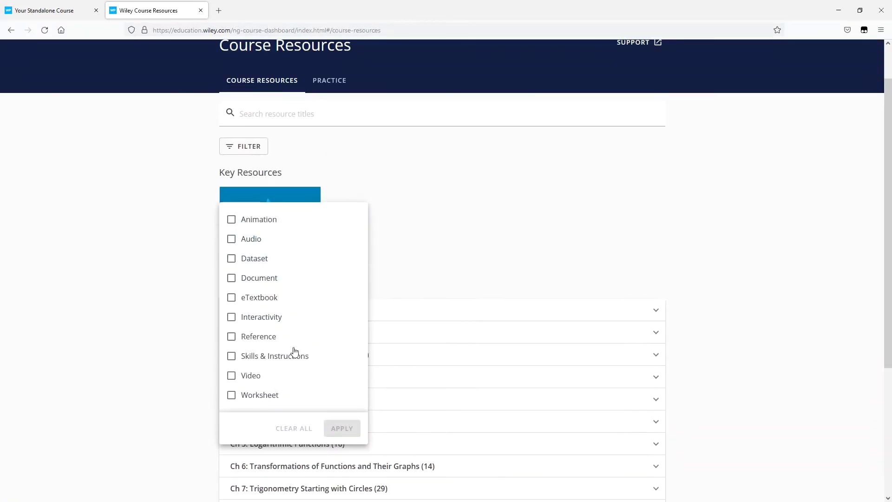
click(240, 382)
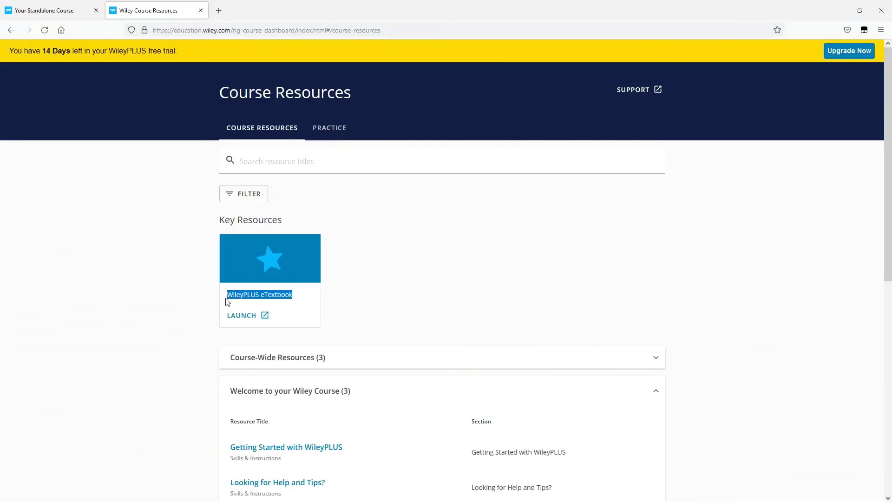
Launch the eTextbook and create a VitalSource Bookshelf account with an email and password
click(230, 318)
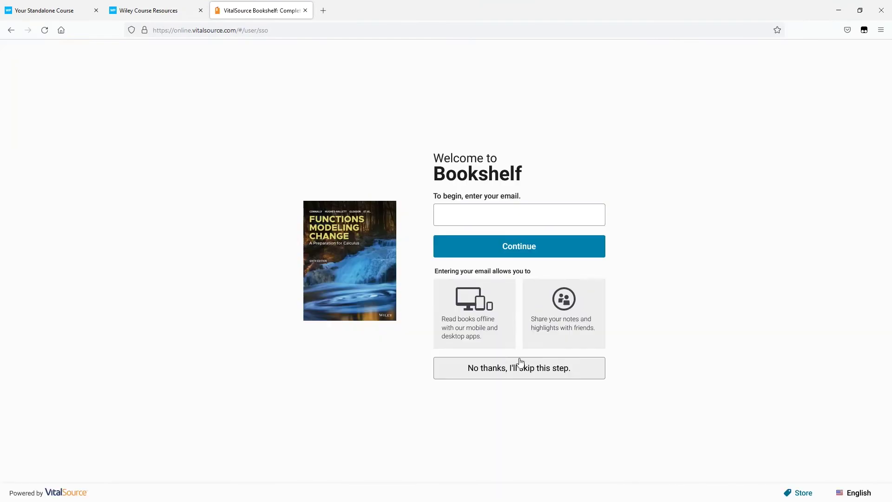
click(500, 218)
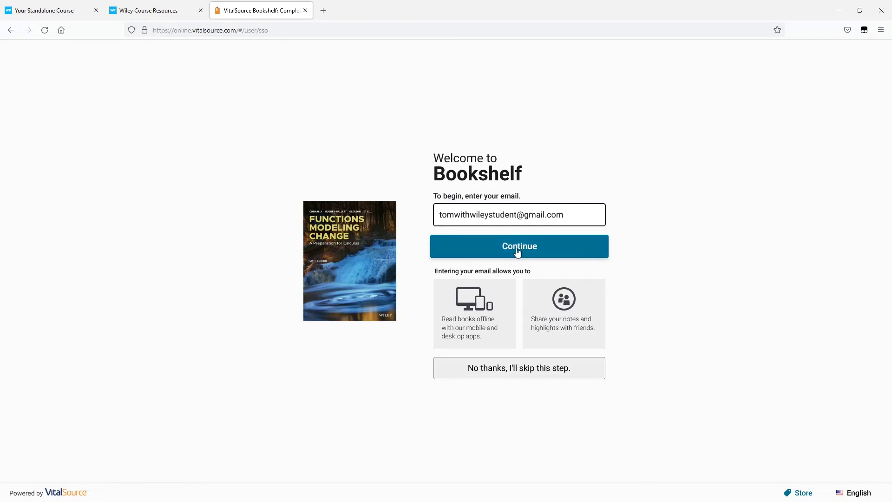
click(518, 250)
click(521, 311)
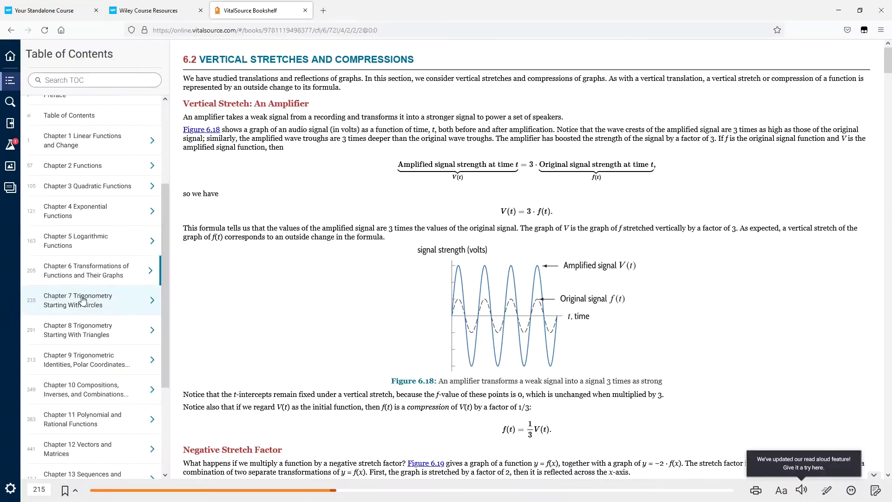
In section 5.2, highlight the mathematical model definition yellow, flip a flashcard, and print the notes
click(140, 239)
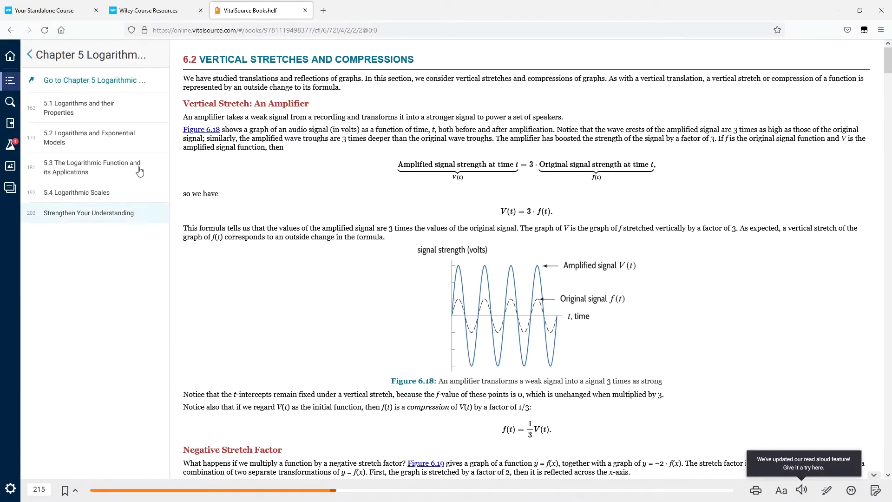
click(116, 138)
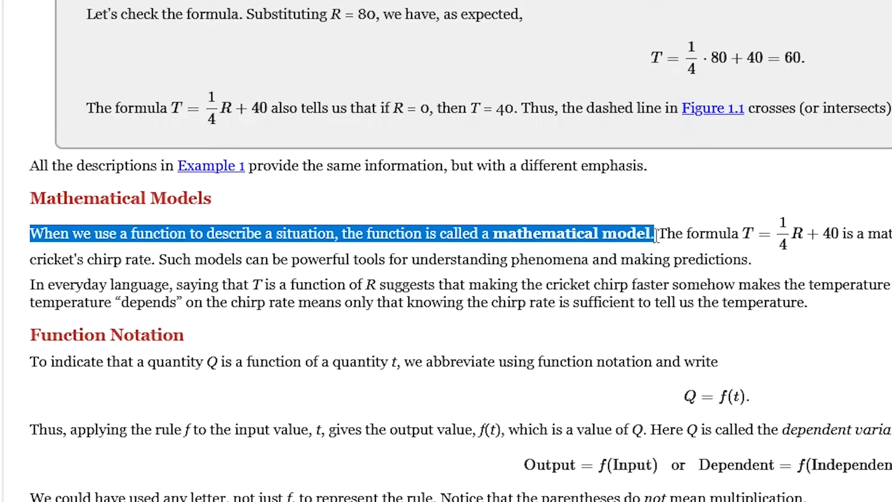
click(85, 290)
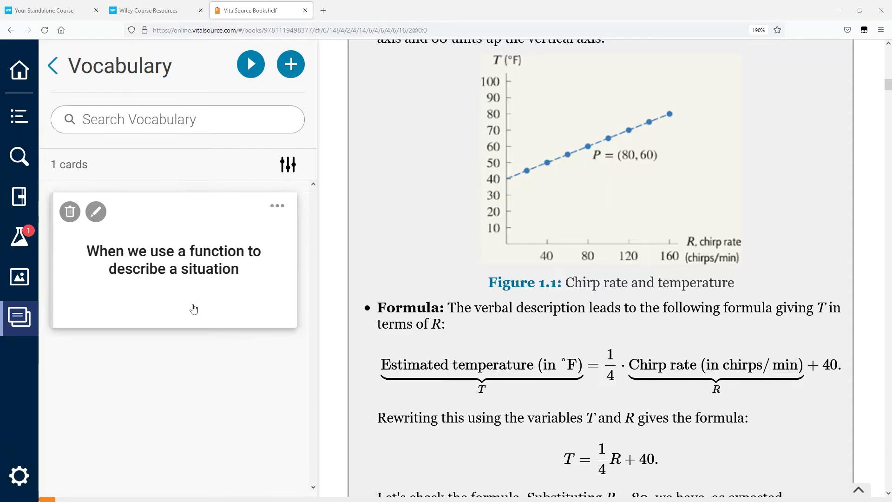
click(194, 309)
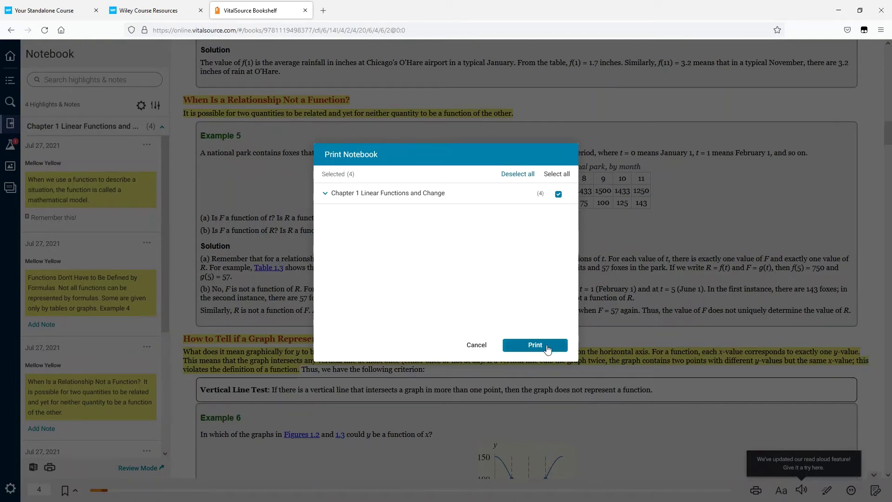
click(539, 345)
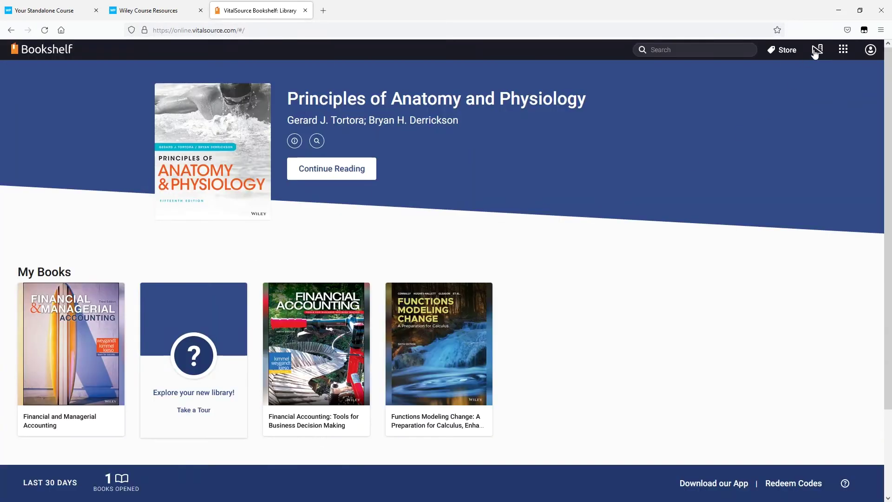
Open Bookshelf's Download page from the apps menu and browse the app options
click(840, 54)
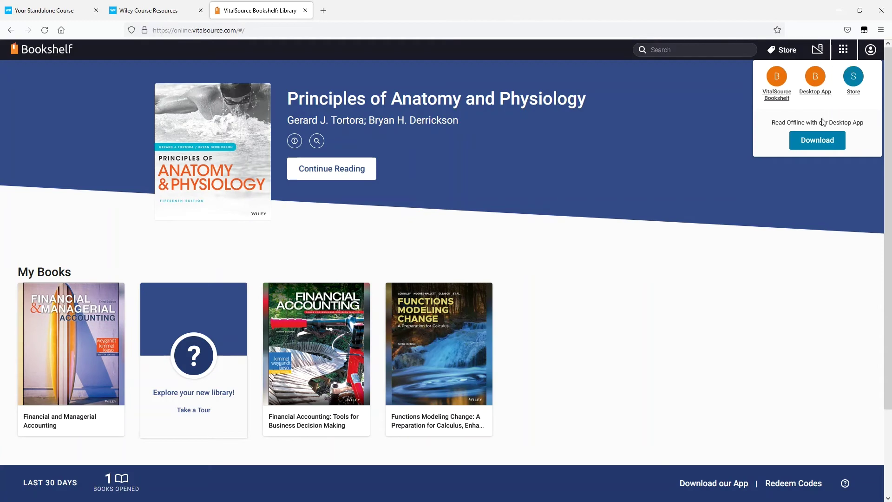
click(831, 139)
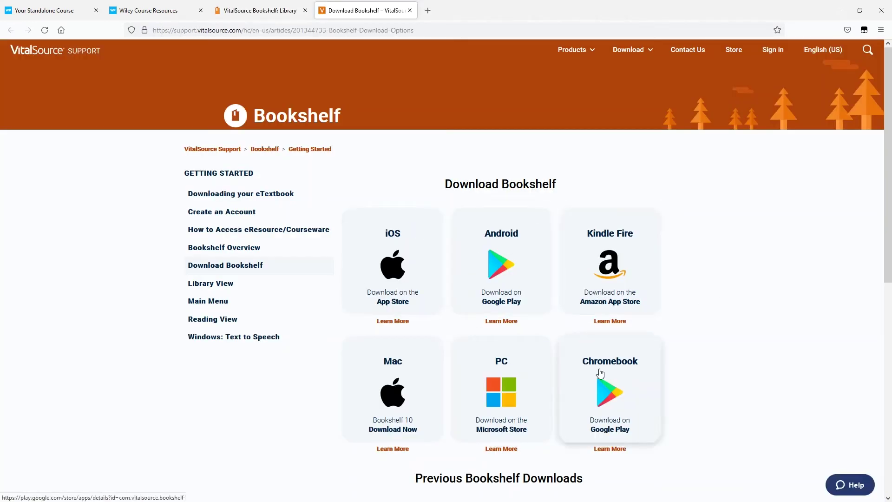
scroll(379, 369, down, 2)
scroll(379, 367, down, 3)
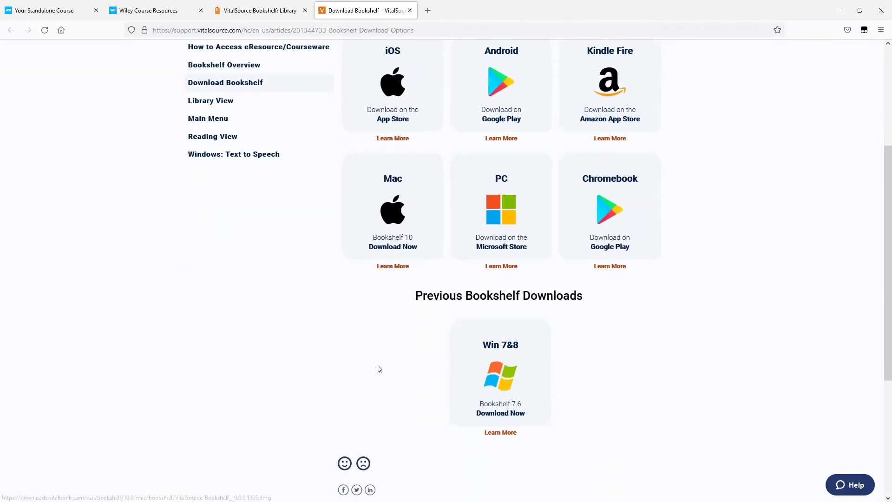
scroll(379, 367, up, 1)
scroll(391, 371, up, 4)
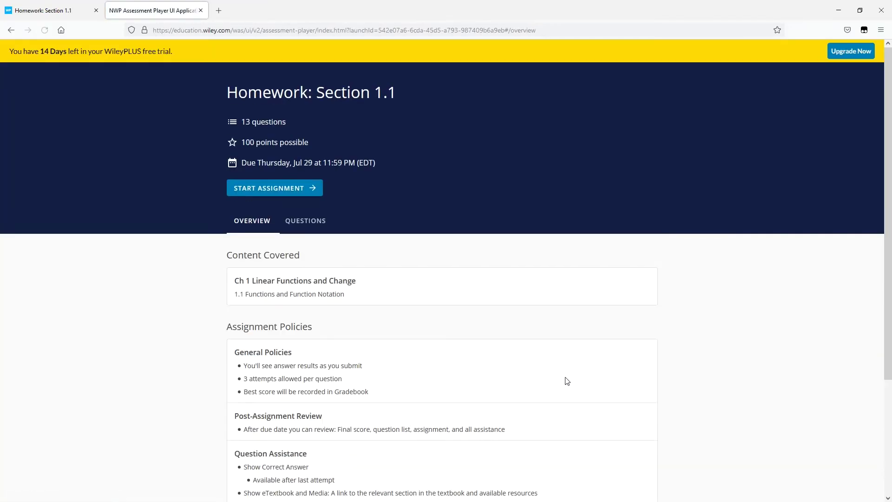
Highlight the assignment title, 100 points, due date, Content Covered and policies, then clear them
drag(397, 93, 220, 98)
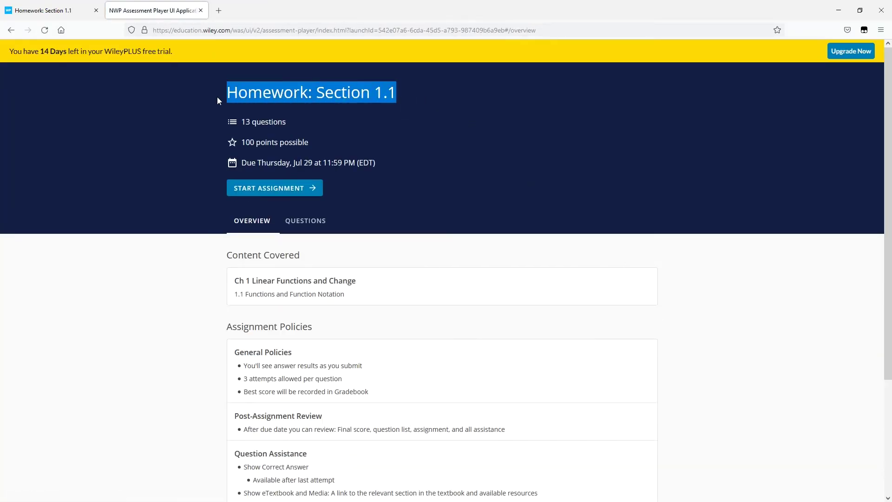
click(197, 121)
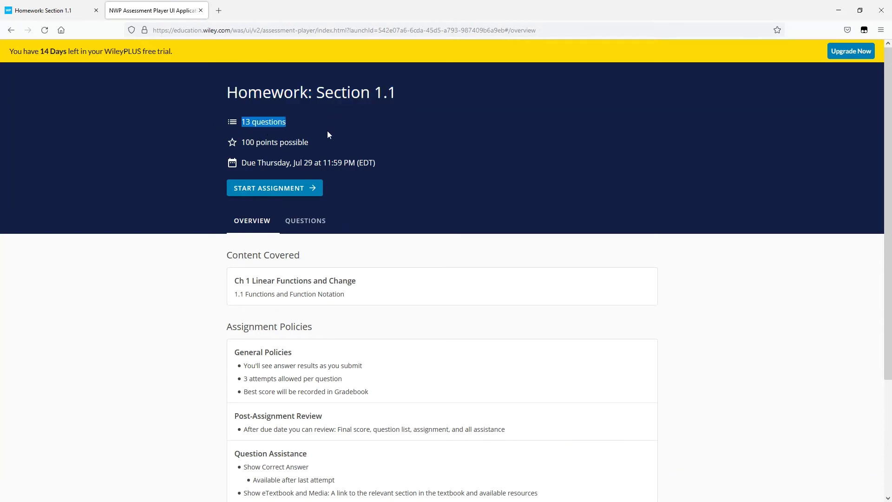
drag(363, 143, 248, 142)
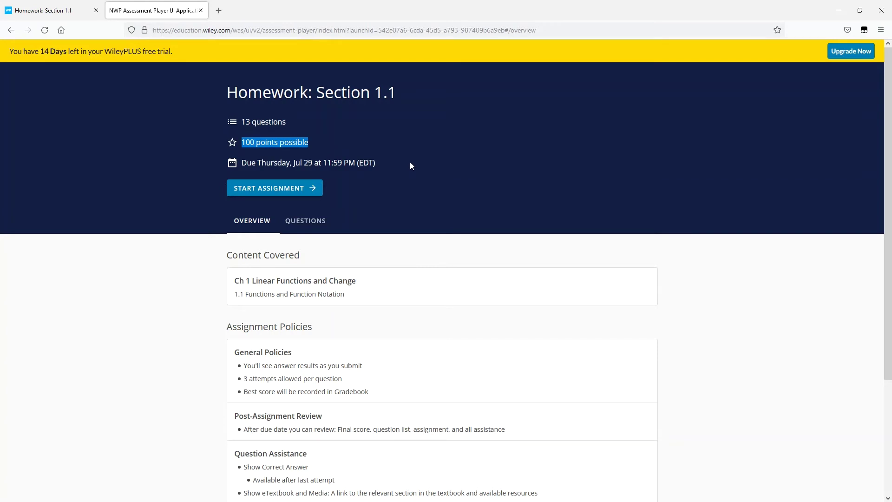
drag(409, 163, 236, 162)
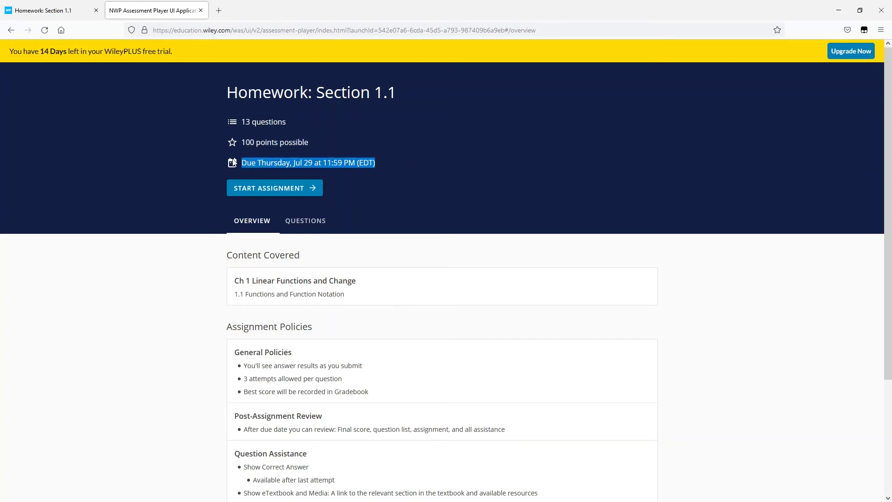
mouse_move(196, 253)
mouse_down()
mouse_move(345, 265)
mouse_move(398, 293)
mouse_up()
scroll(403, 329, down, 3)
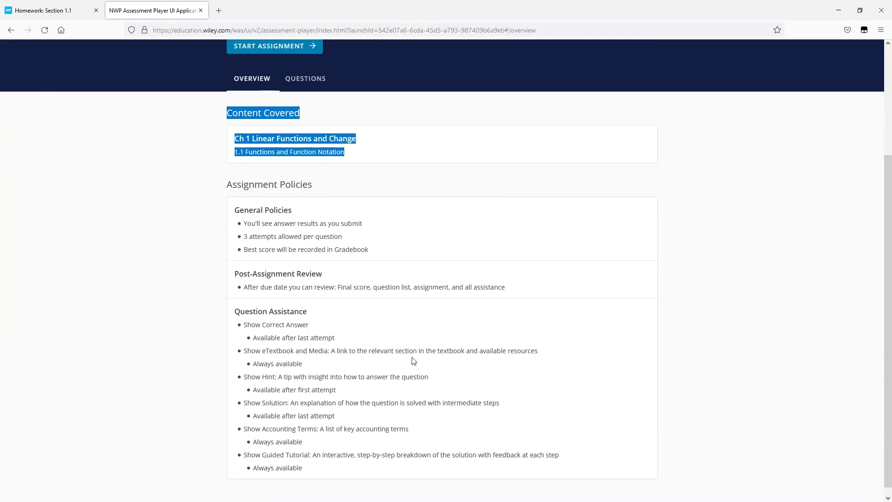
mouse_move(221, 193)
mouse_down()
mouse_move(308, 224)
mouse_move(565, 472)
mouse_up()
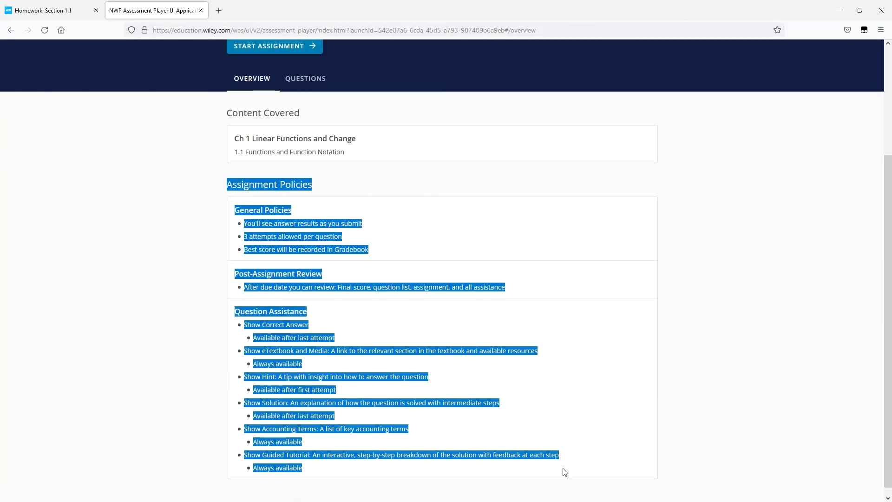
scroll(604, 460, up, 1)
scroll(637, 454, up, 2)
click(428, 258)
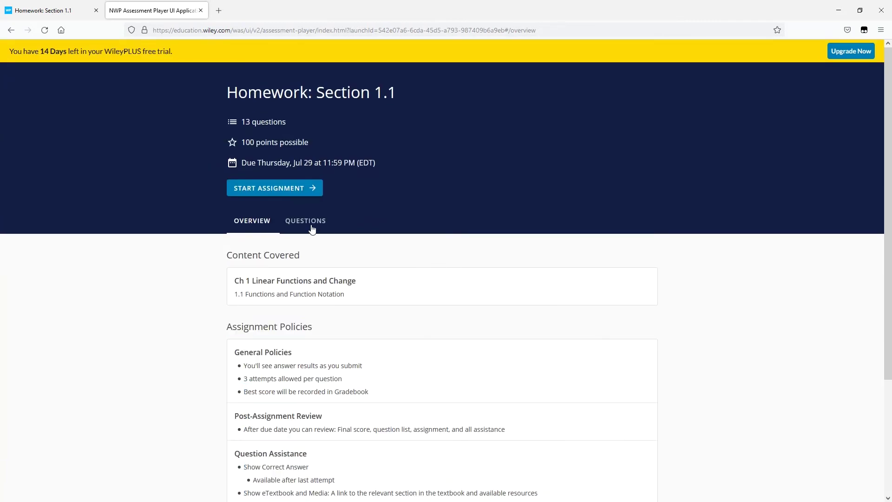
Show the Homework: Section 1.1 question list and open Question 1
click(309, 222)
scroll(377, 350, down, 3)
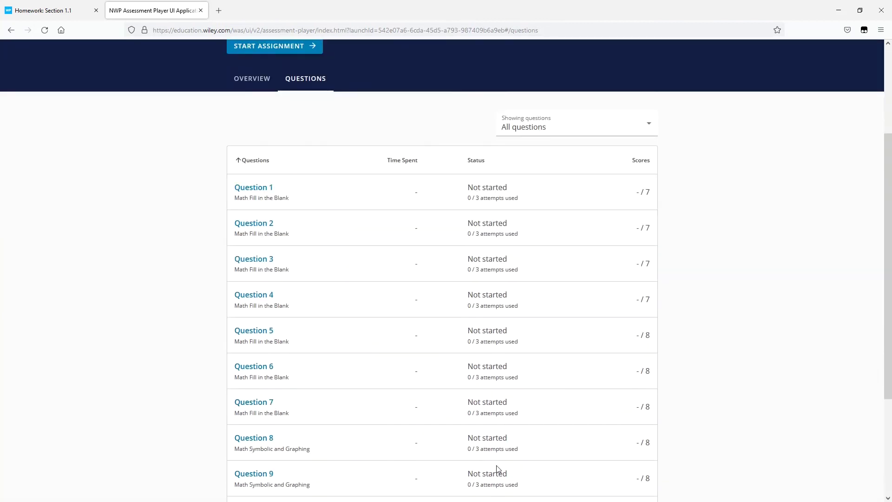
scroll(498, 468, up, 2)
click(272, 283)
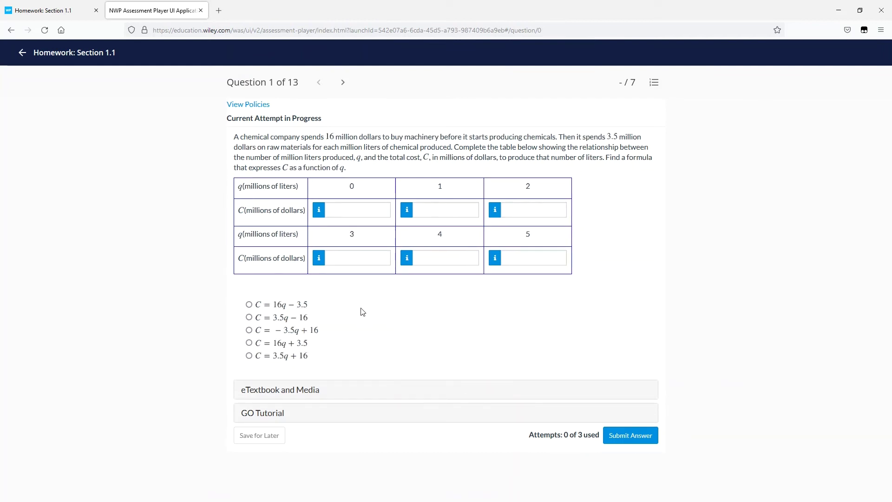
Submit C = 16q − 3.5 for Question 1 and save Question 7 for later
click(249, 306)
click(645, 439)
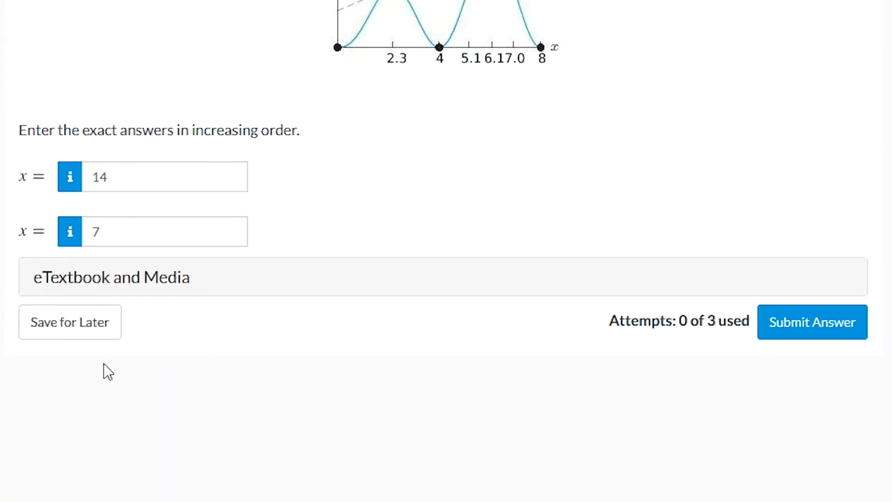
click(91, 330)
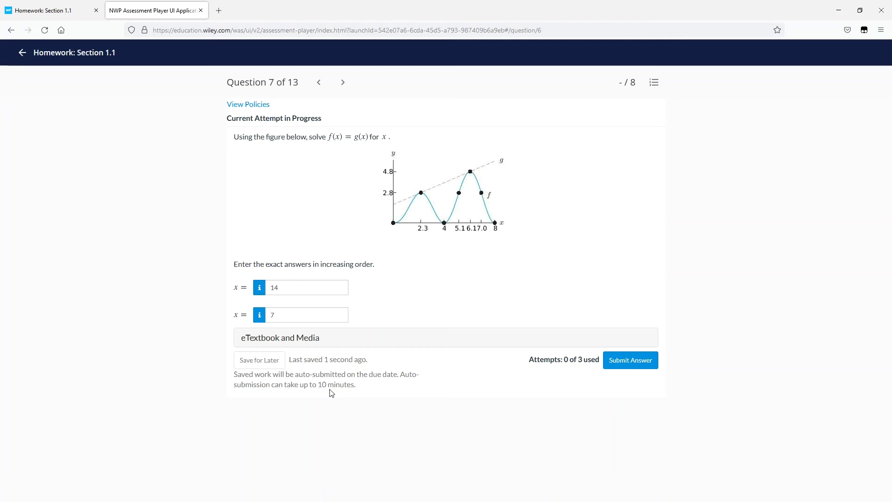
Jump to Question 10 through the question list, then return to the assignment overview
click(344, 82)
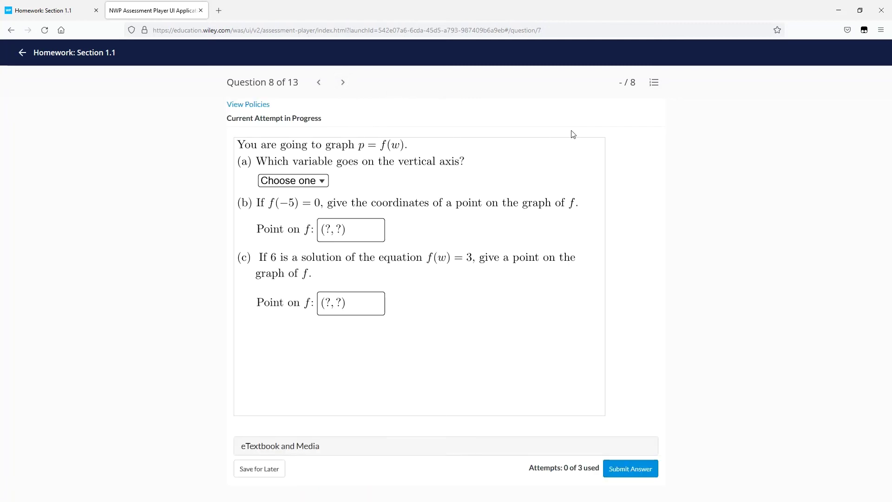
click(655, 83)
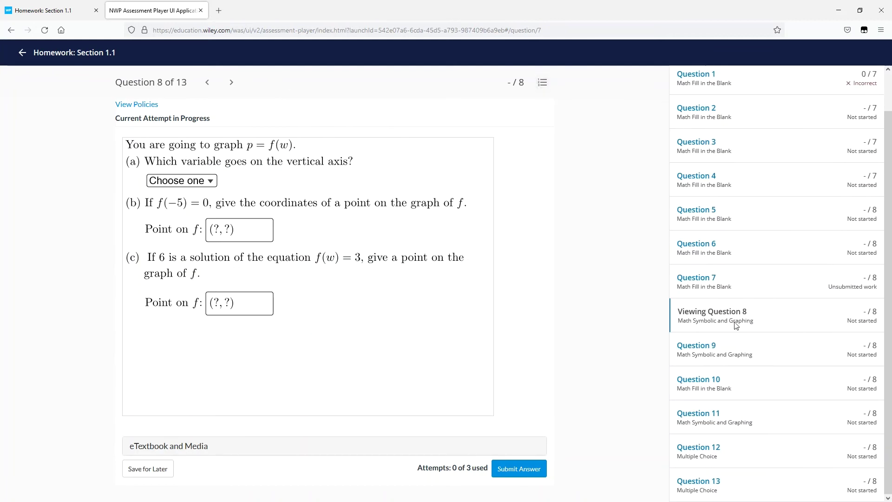
click(697, 384)
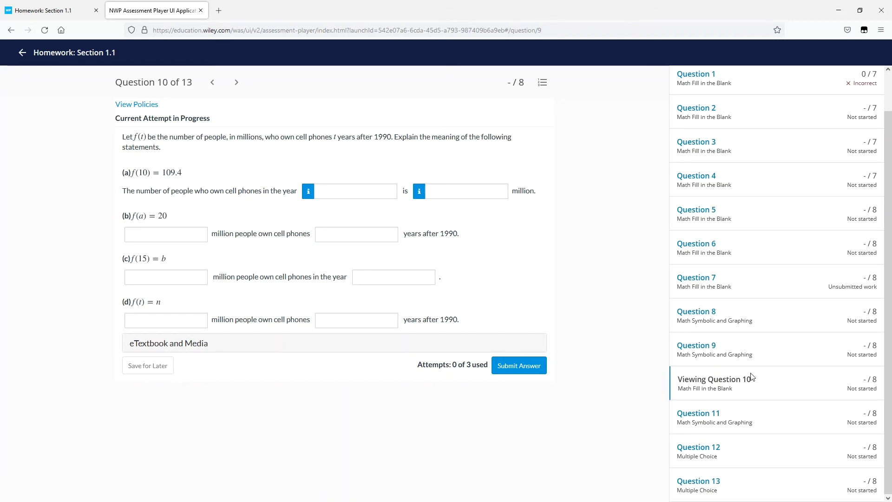
click(22, 53)
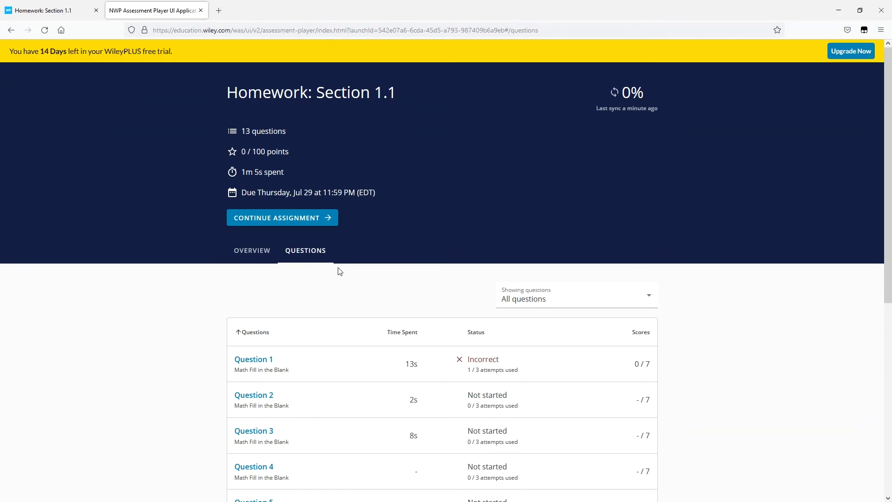
Re-sync the 0% homework grade and zoom the browser in with Ctrl+Plus
click(615, 92)
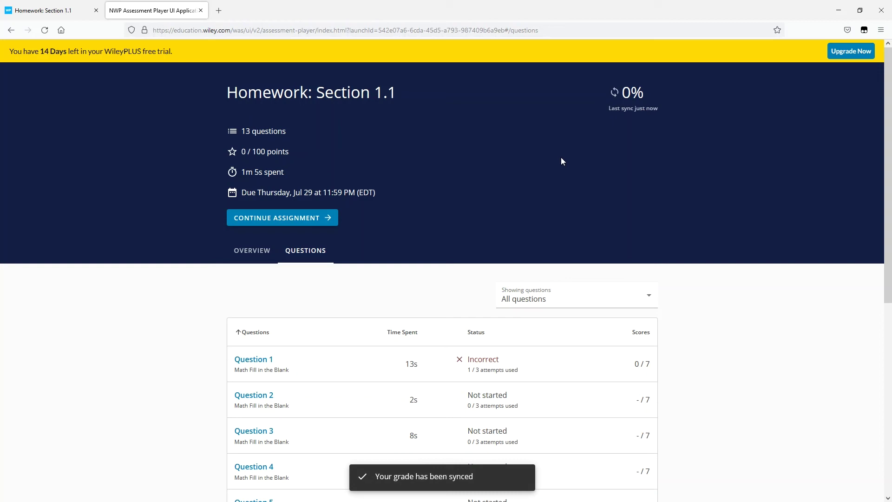
key(ctrl+plus)
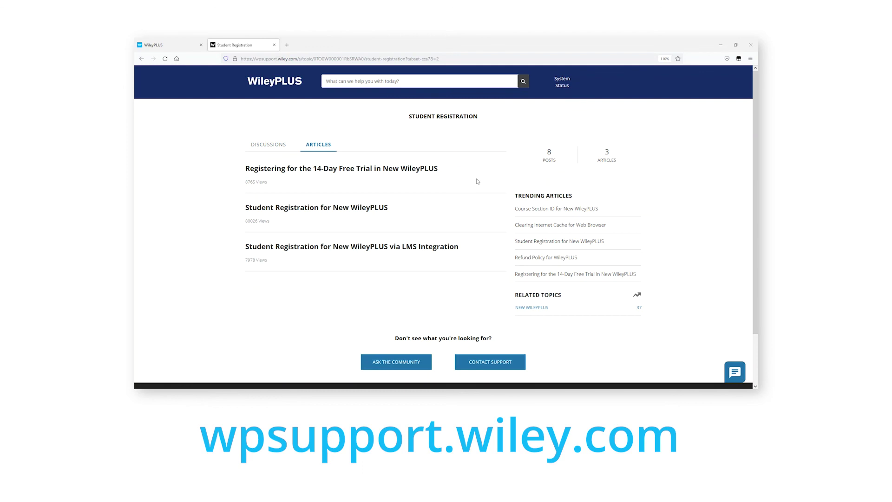
Open the 'Student Registration for New WileyPLUS' article and start a WP Chat with support
click(339, 209)
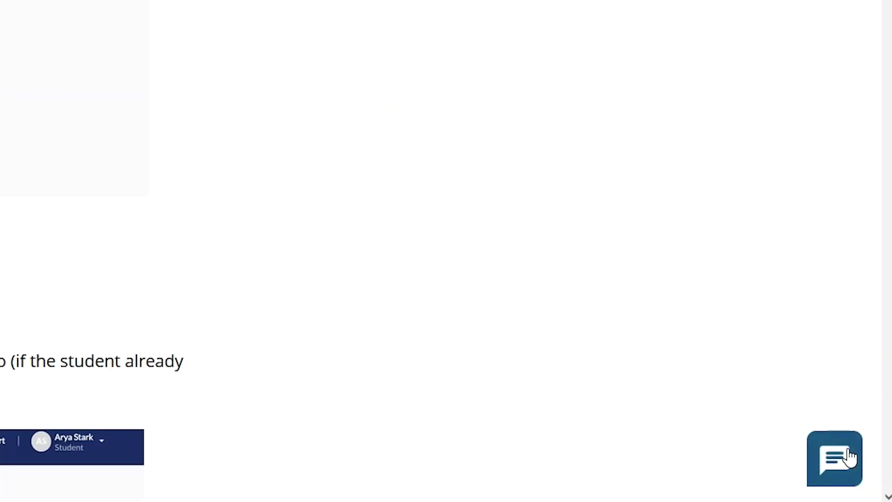
click(851, 458)
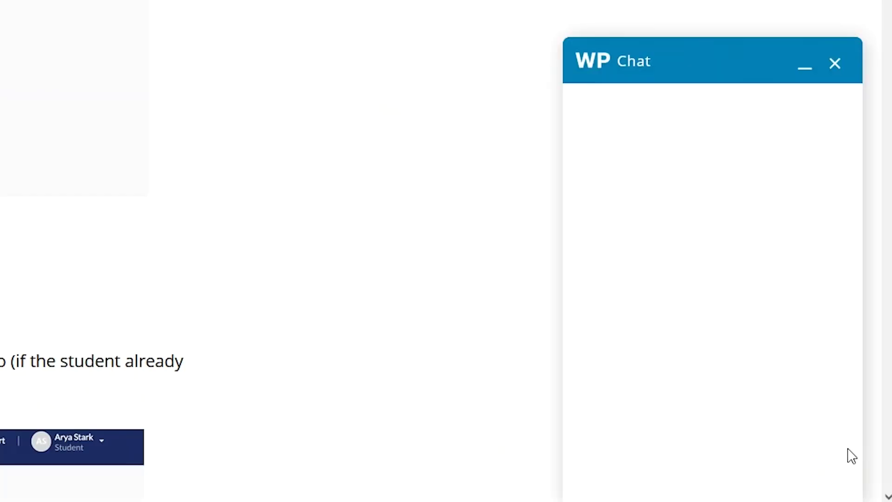